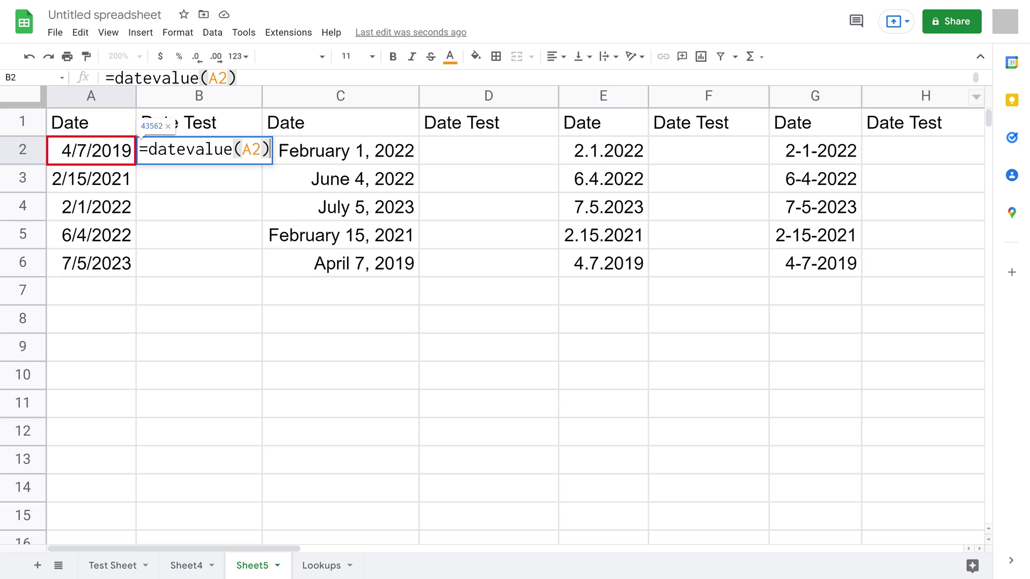
Confirm the =DATEVALUE(A2) formula in B2 to get the date's serial value.
{"action": "key", "text": "Return"}
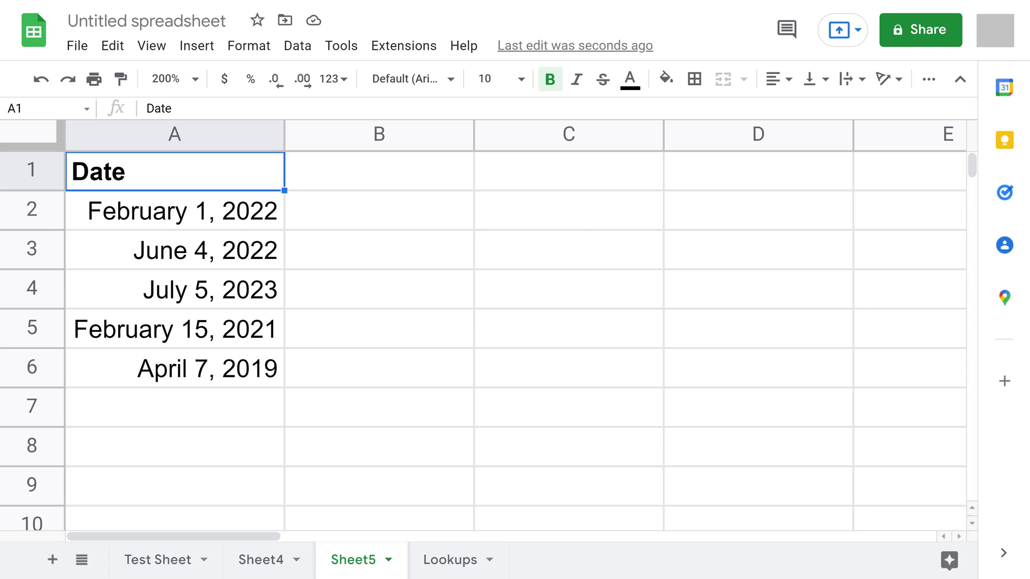
Select the Date range A1:A6 and bring up the Data menu's sort commands.
{"action": "key", "text": "ctrl+shift+Down"}
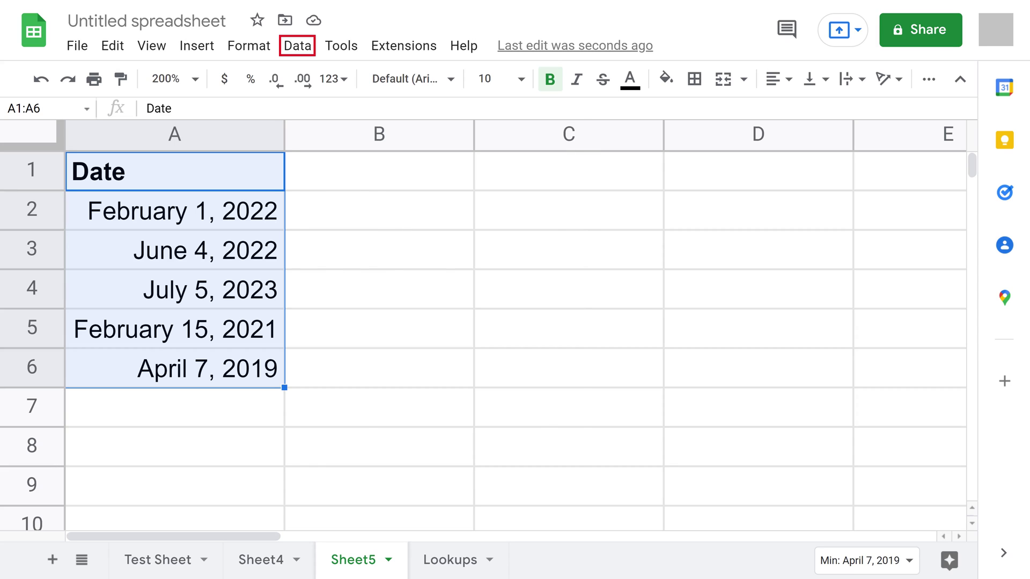
{"action": "key", "text": "alt+d"}
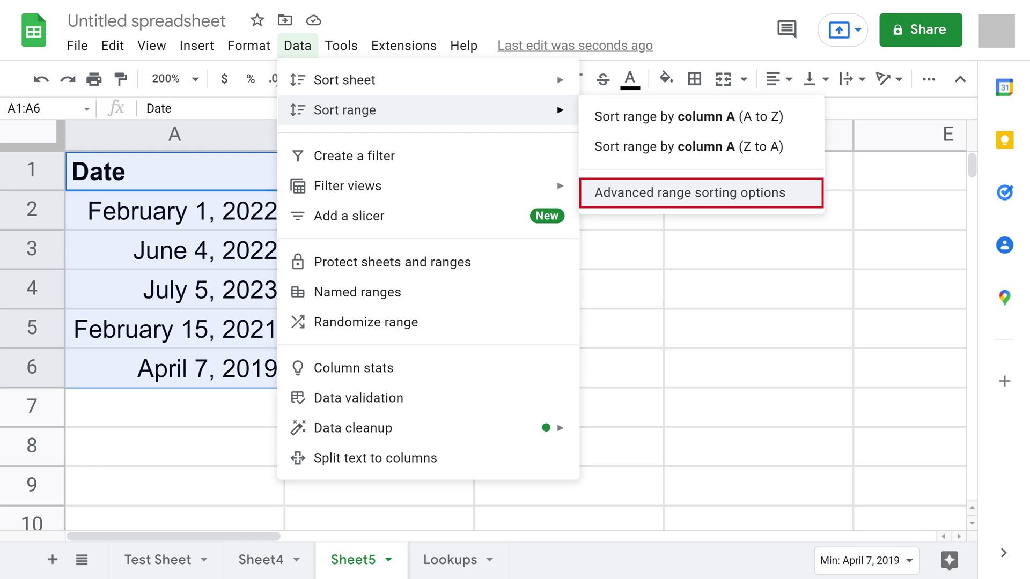
Bring up Advanced range sorting options for A1:A6 with header row and Date A→Z.
{"action": "left_click", "coordinate": [689, 192]}
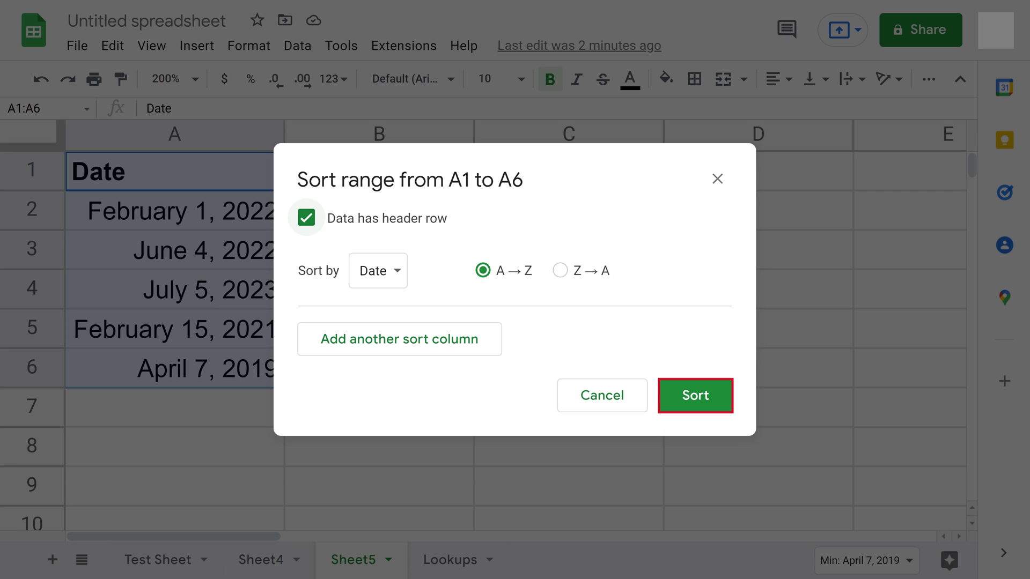
Apply the ascending sort so dates run from April 7, 2019 to July 5, 2023.
{"action": "key", "text": "Return"}
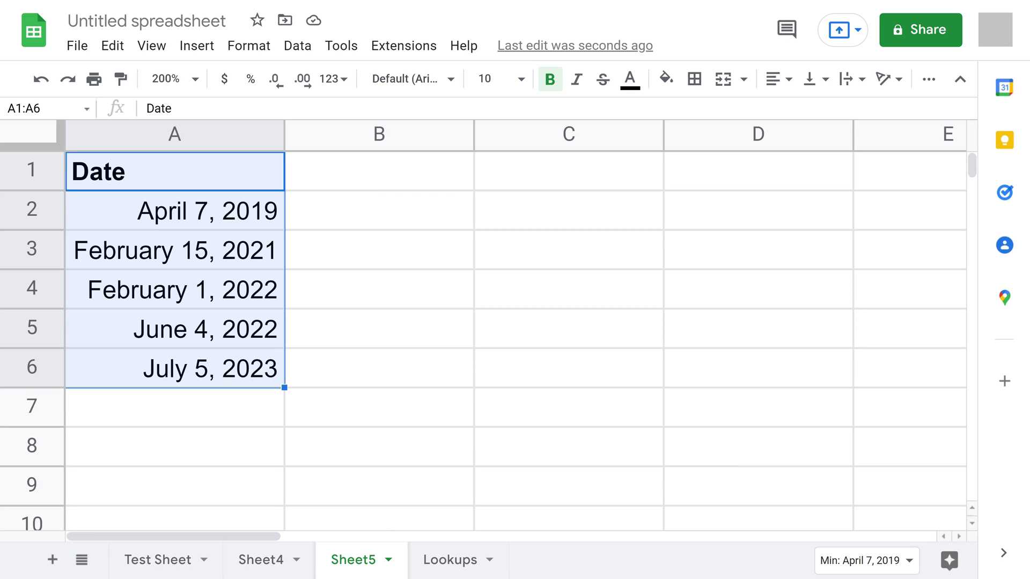